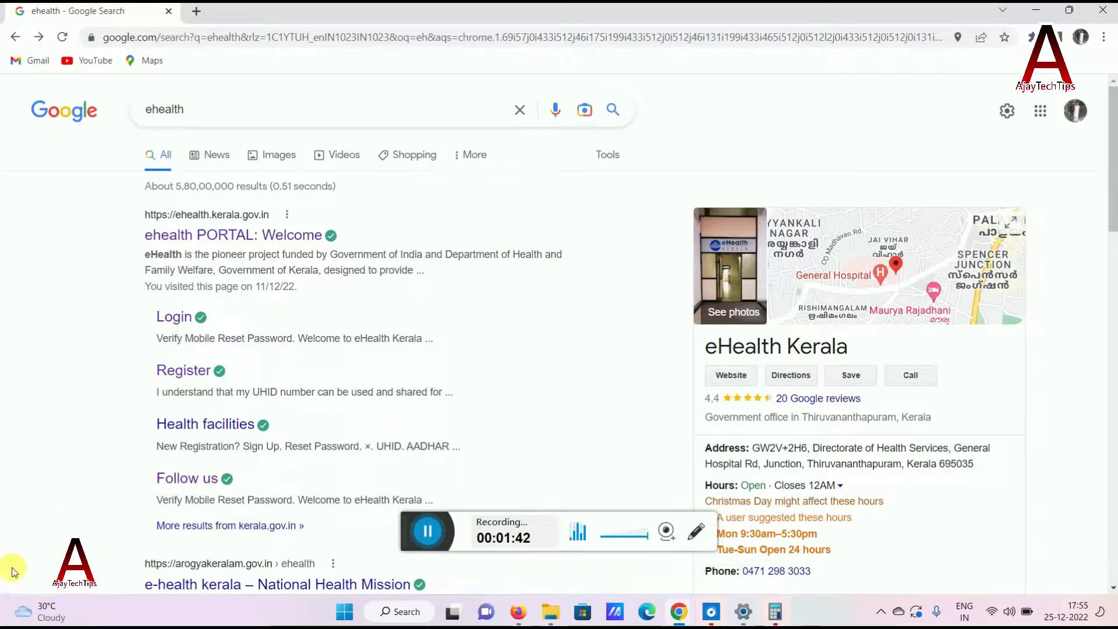
Step: Open the eHealth Kerala portal through its Login search result and log out of the account that is already signed in
{"action": "left_click", "coordinate": [174, 328]}
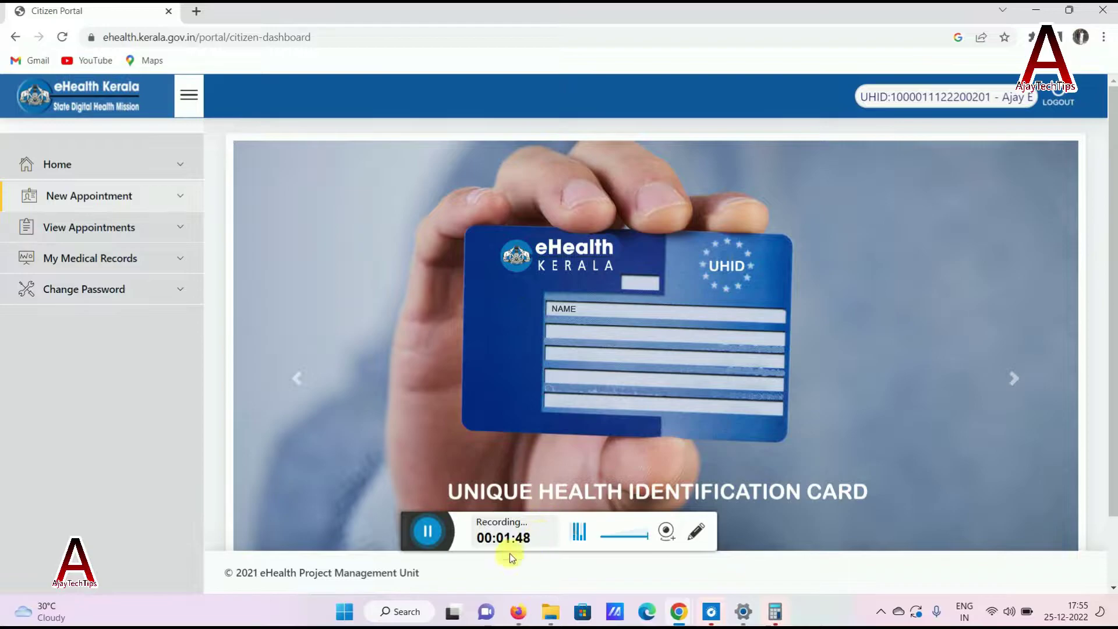
{"action": "left_click", "coordinate": [92, 200]}
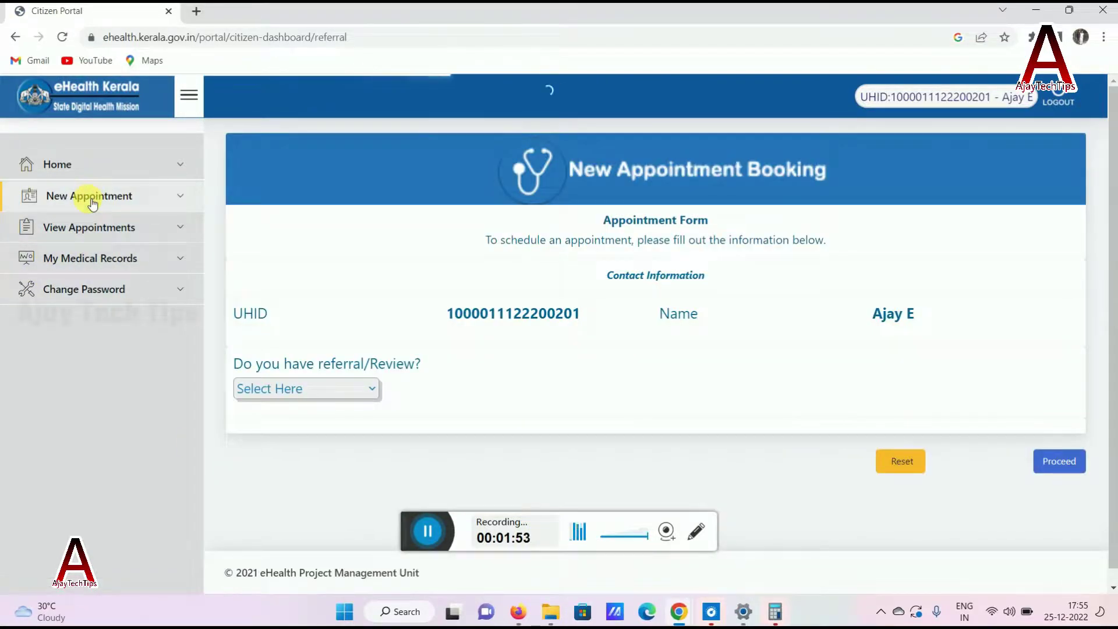
{"action": "left_click", "coordinate": [1068, 107]}
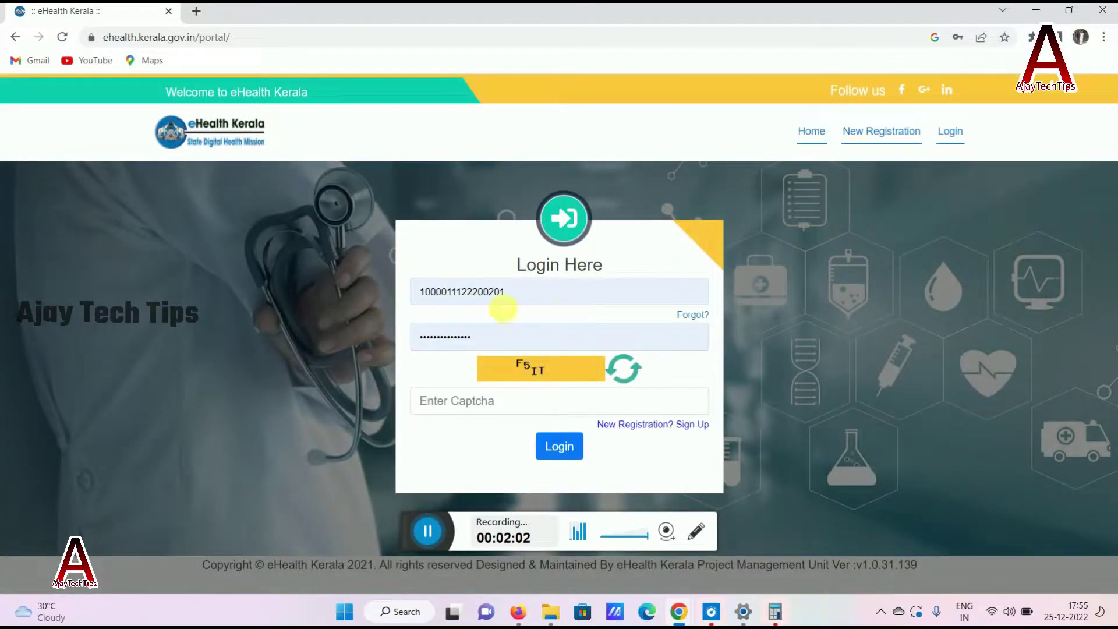
Step: Complete the login form with the displayed captcha and log in to the citizen portal using the prefilled credentials
{"action": "left_click", "coordinate": [497, 402]}
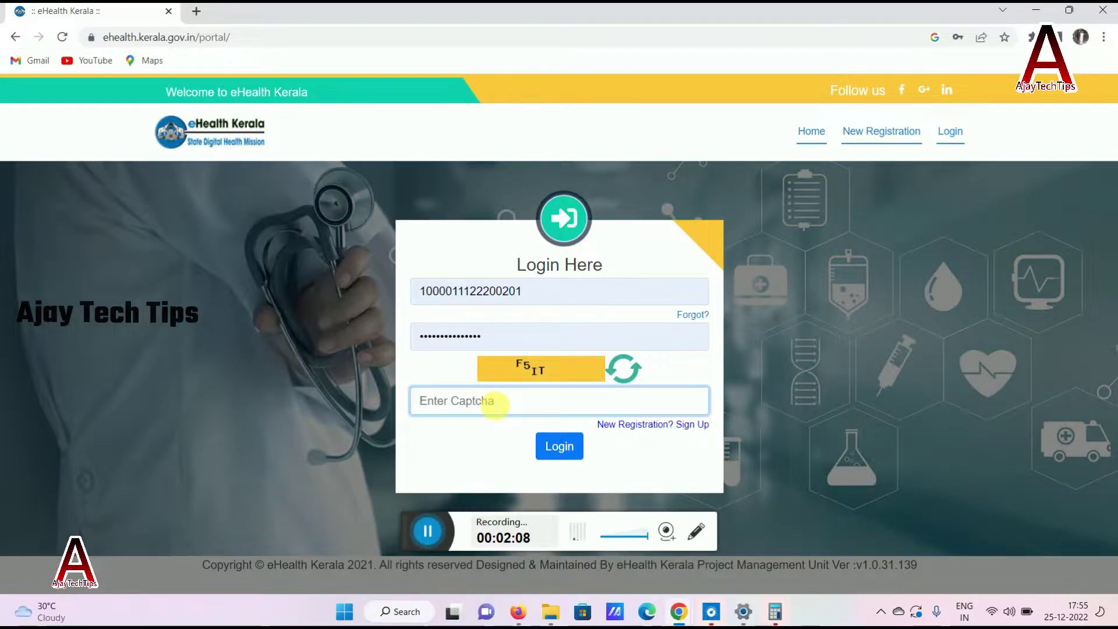
{"action": "type", "text": "F"}
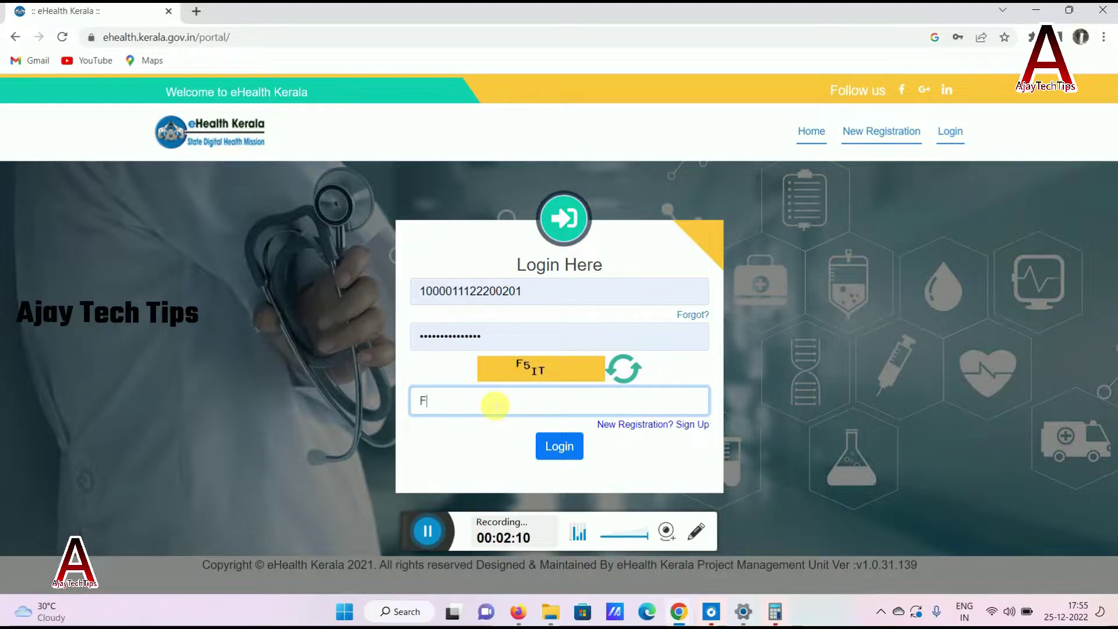
{"action": "type", "text": "5"}
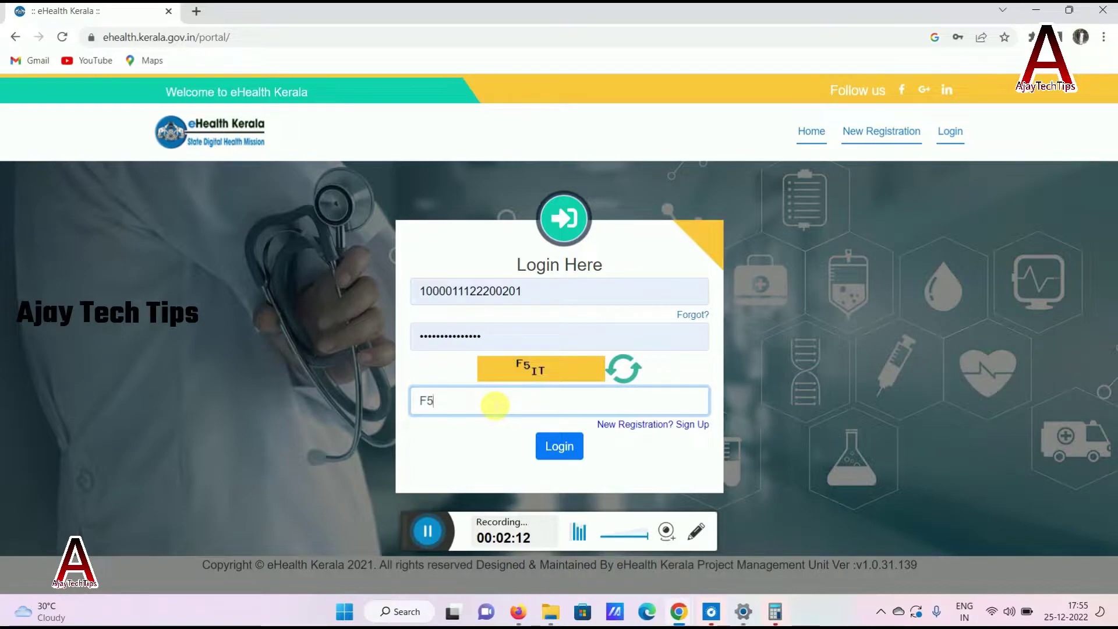
{"action": "type", "text": "IT"}
{"action": "left_click", "coordinate": [559, 445]}
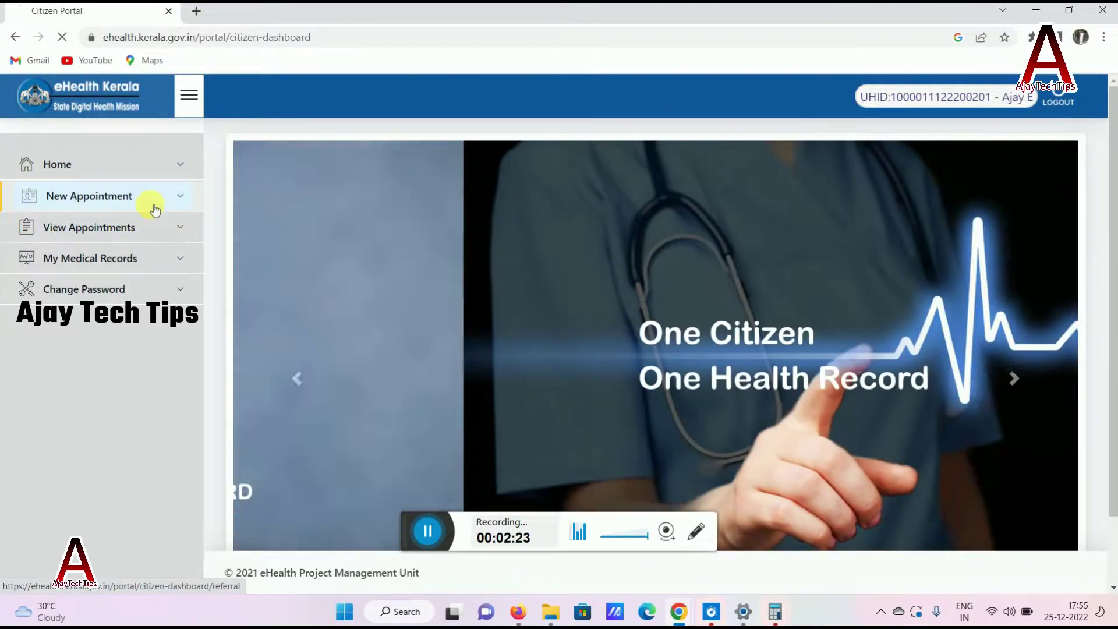
Step: Start a new appointment booking, answer No to the referral/review question, and proceed to hospital selection
{"action": "left_click", "coordinate": [154, 209]}
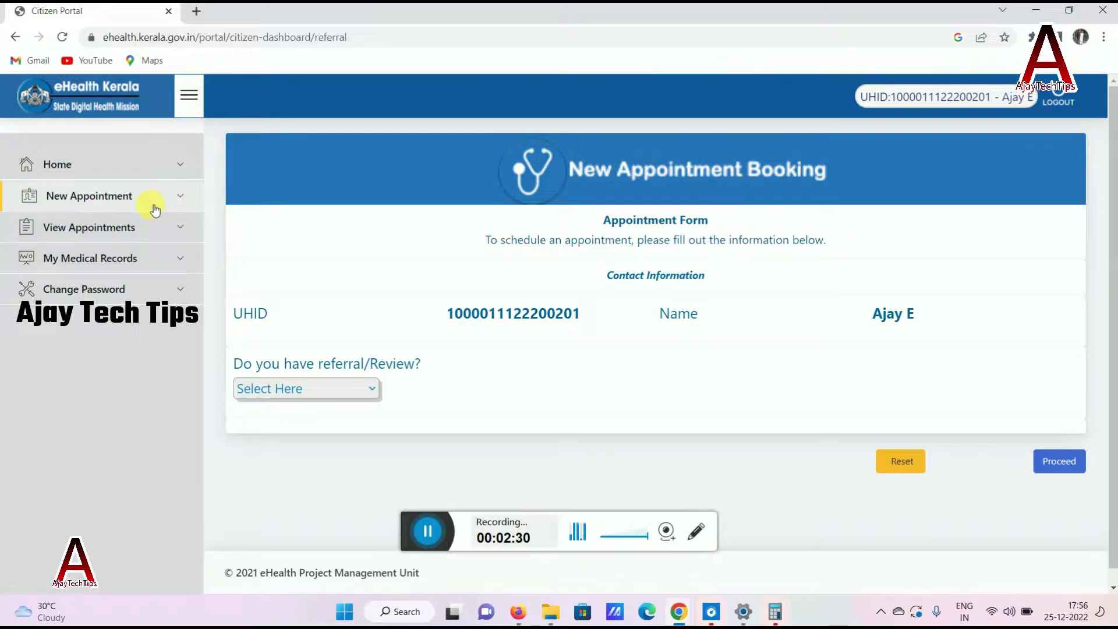
{"action": "left_click", "coordinate": [298, 387]}
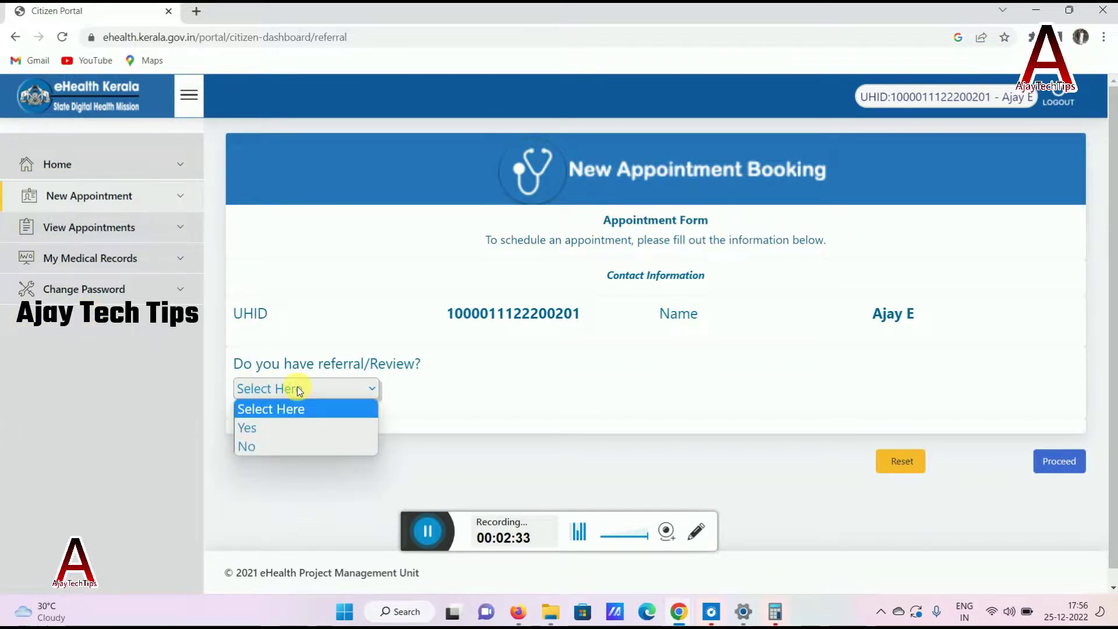
{"action": "left_click", "coordinate": [251, 447]}
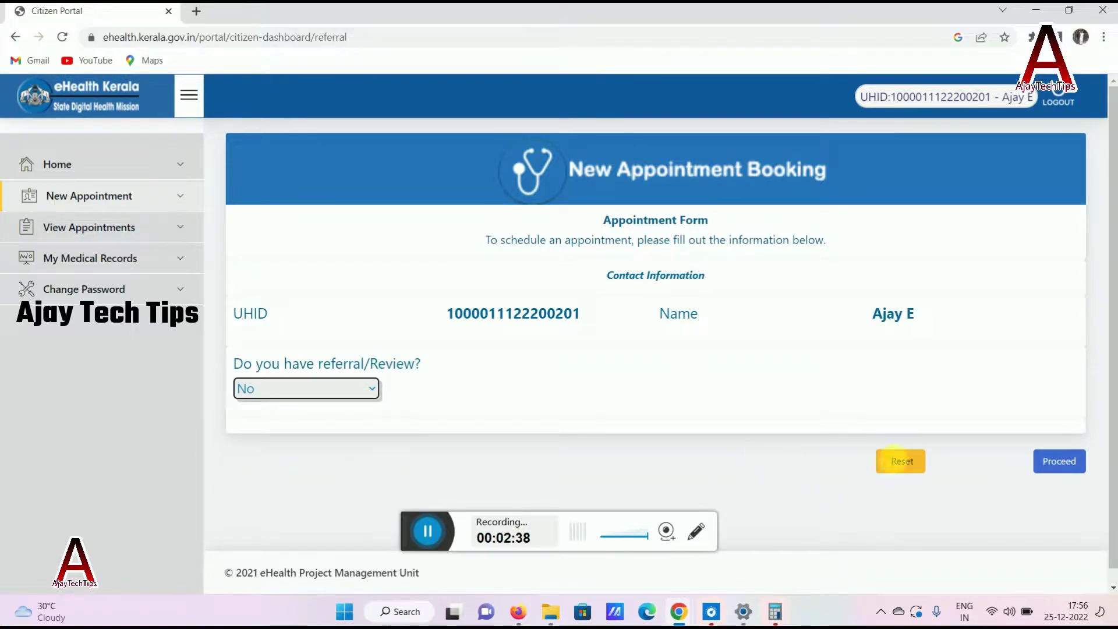
{"action": "left_click", "coordinate": [1071, 465]}
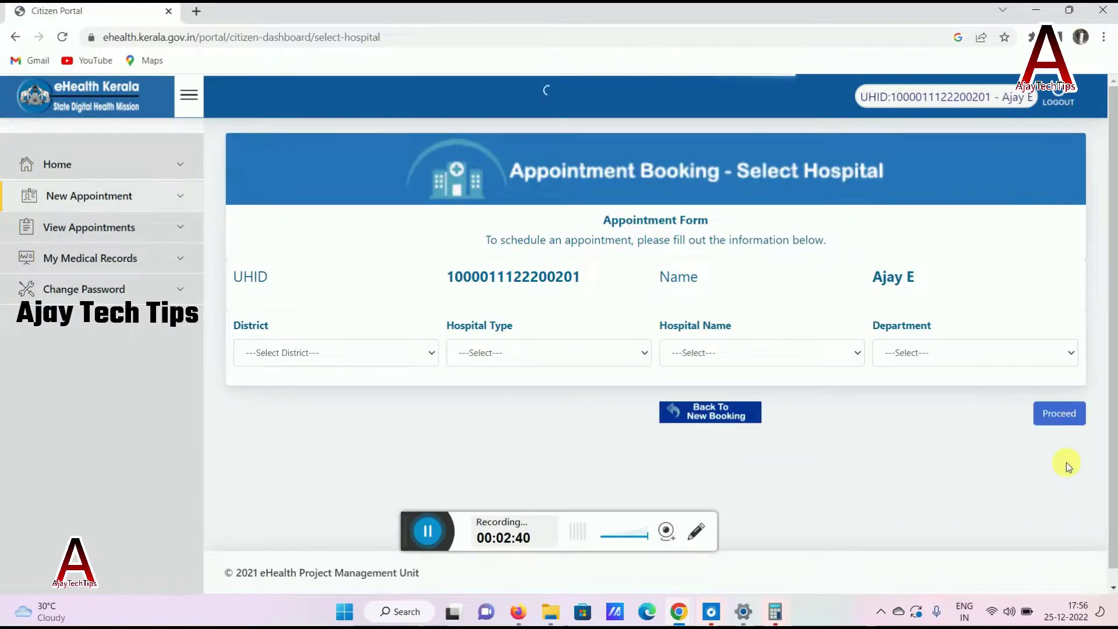
Step: Choose district KOZHIKODE, hospital type District Hospital, DISTRICT HOSPITAL VADAKARA and department ENT, and proceed to date selection
{"action": "left_click", "coordinate": [282, 353]}
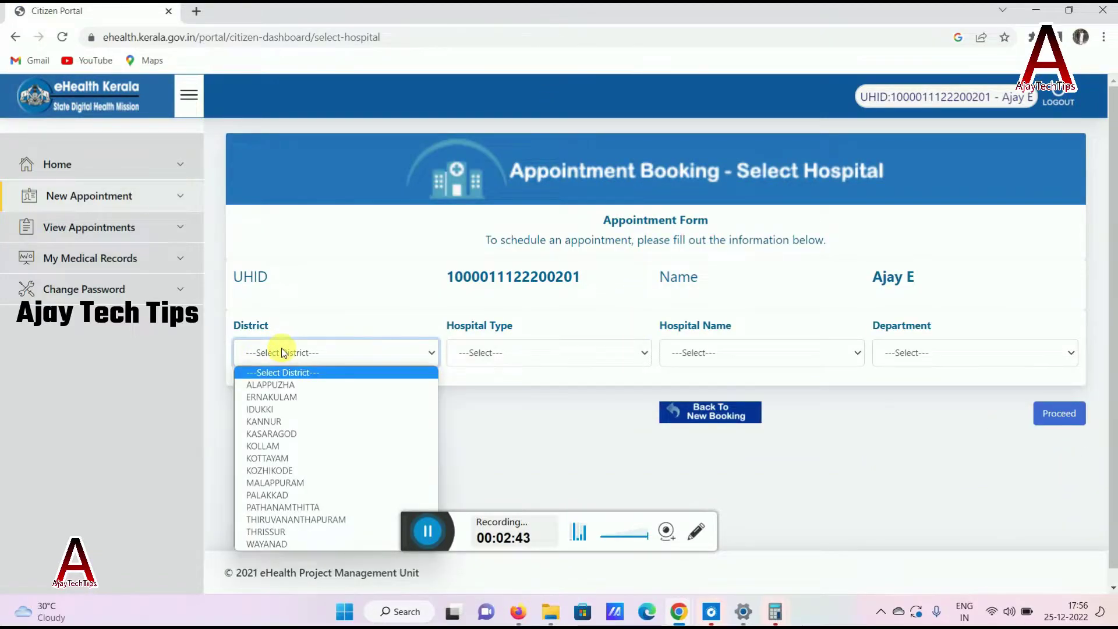
{"action": "left_click", "coordinate": [308, 469]}
{"action": "left_click", "coordinate": [515, 361]}
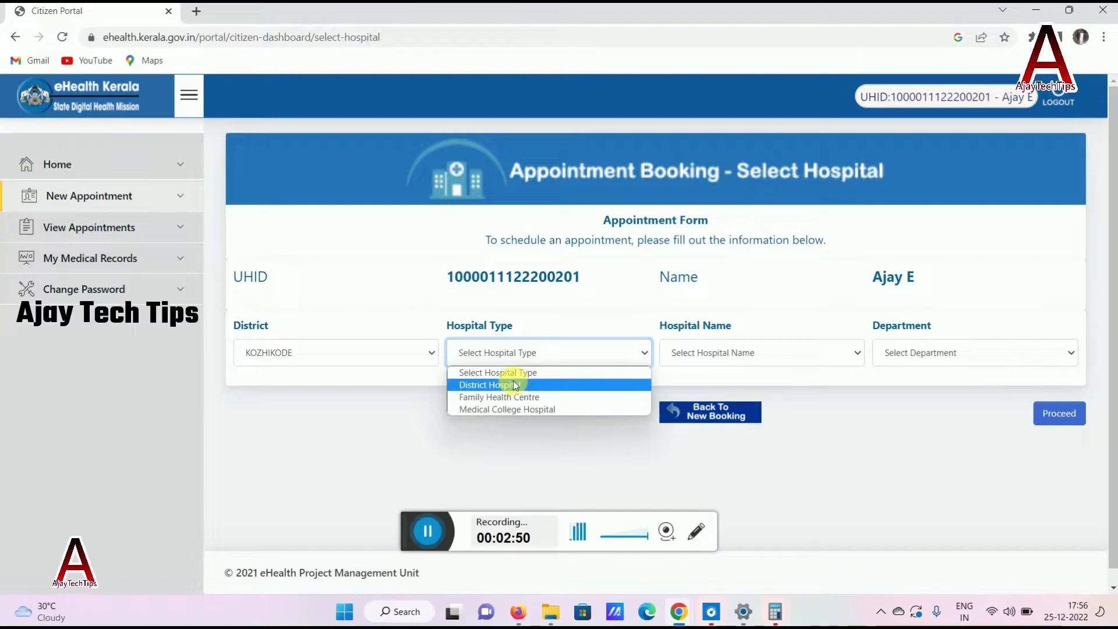
{"action": "left_click", "coordinate": [515, 386]}
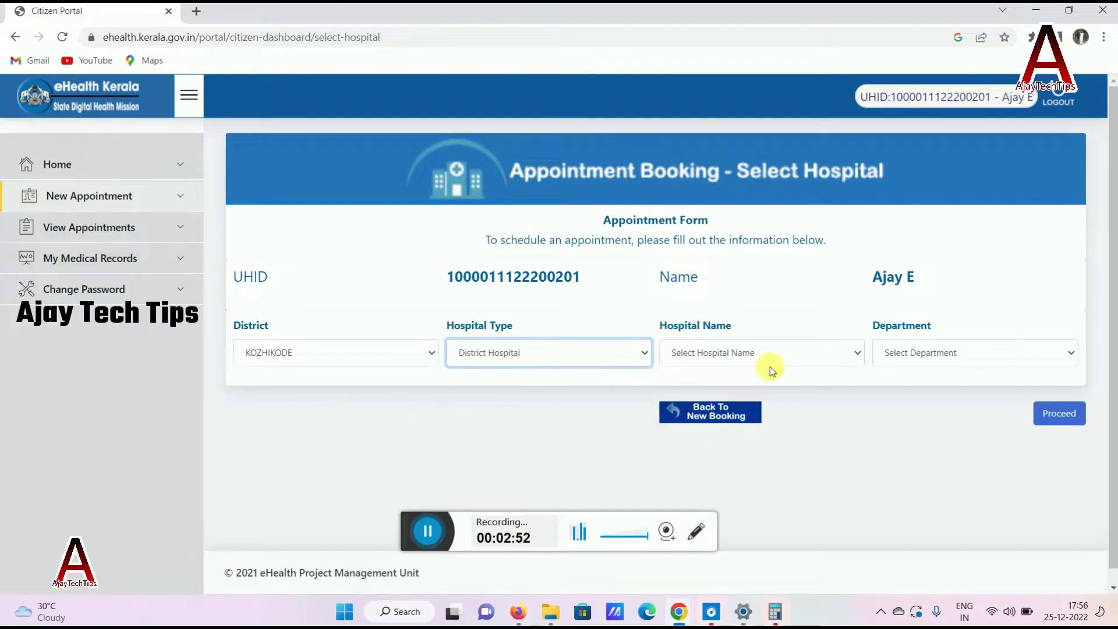
{"action": "left_click", "coordinate": [722, 364]}
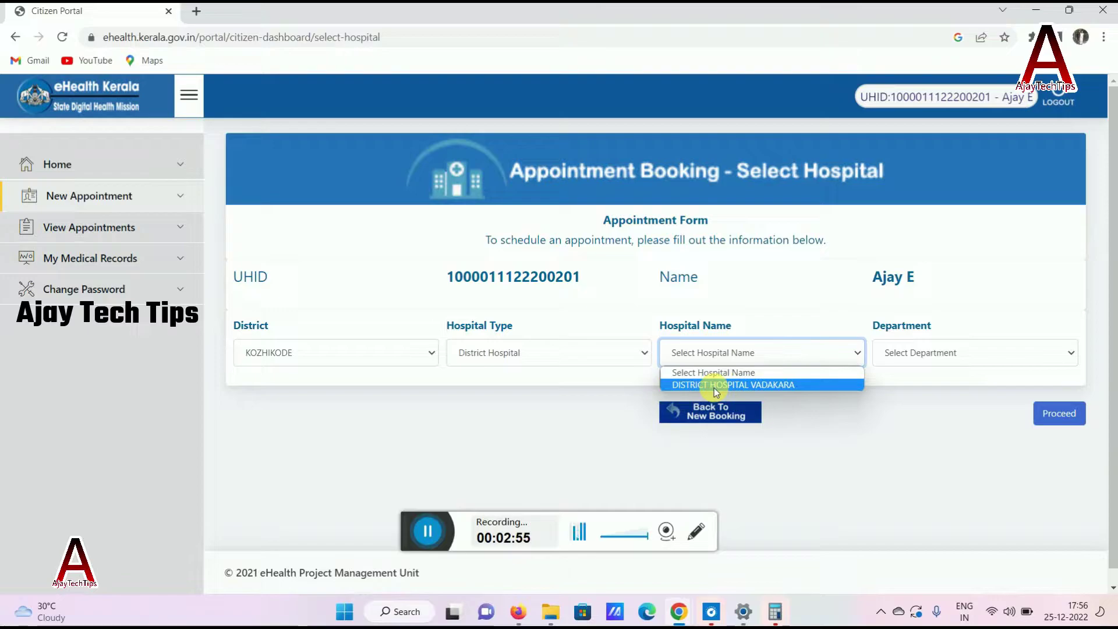
{"action": "left_click", "coordinate": [714, 388]}
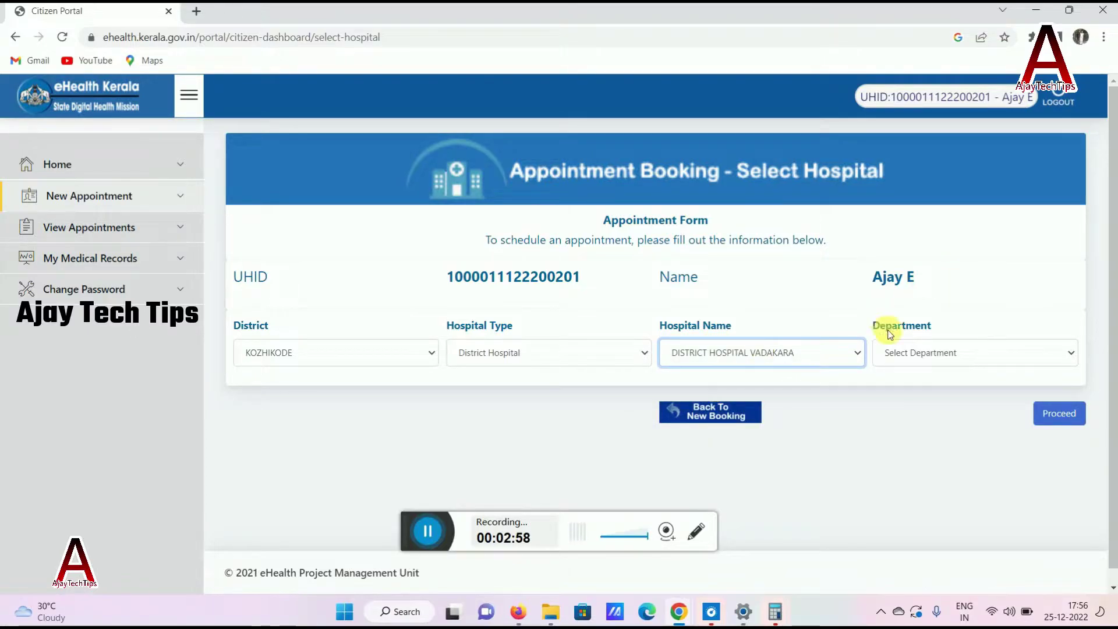
{"action": "left_click", "coordinate": [925, 353]}
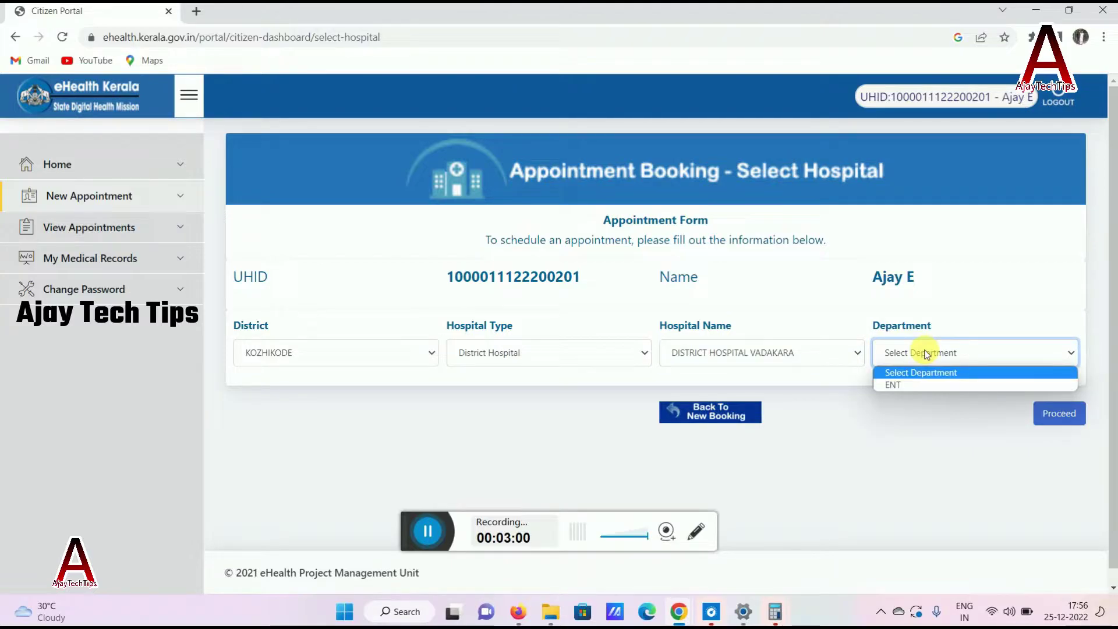
{"action": "left_click", "coordinate": [891, 384]}
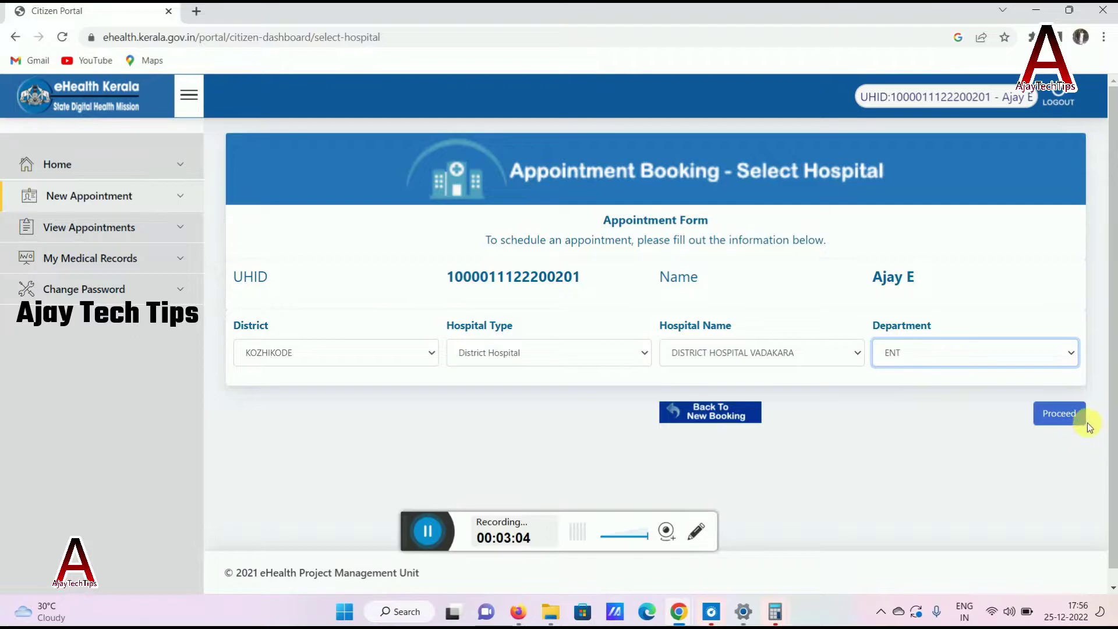
{"action": "left_click", "coordinate": [1070, 415]}
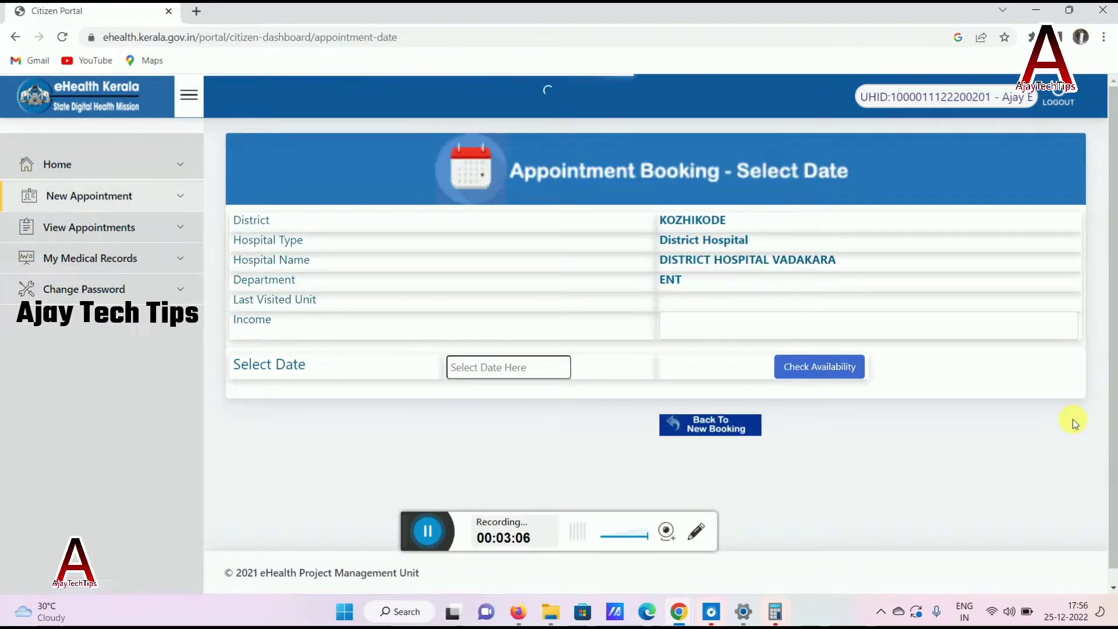
Step: Set the appointment date to 29/12/2022 and the income to 2000, and check availability
{"action": "left_click", "coordinate": [505, 377]}
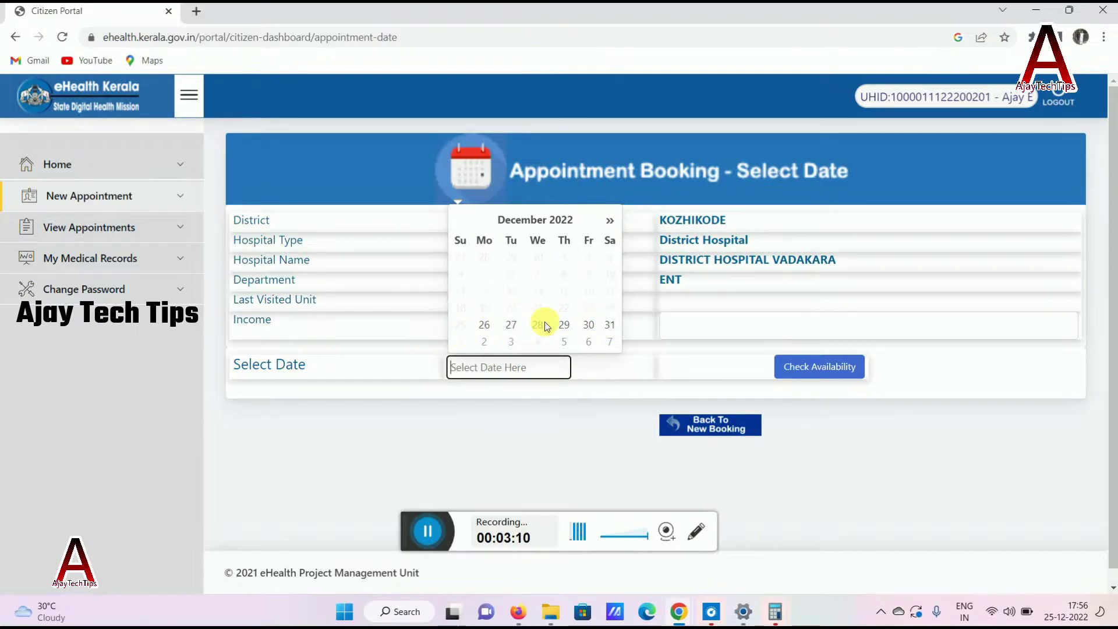
{"action": "left_click", "coordinate": [565, 324]}
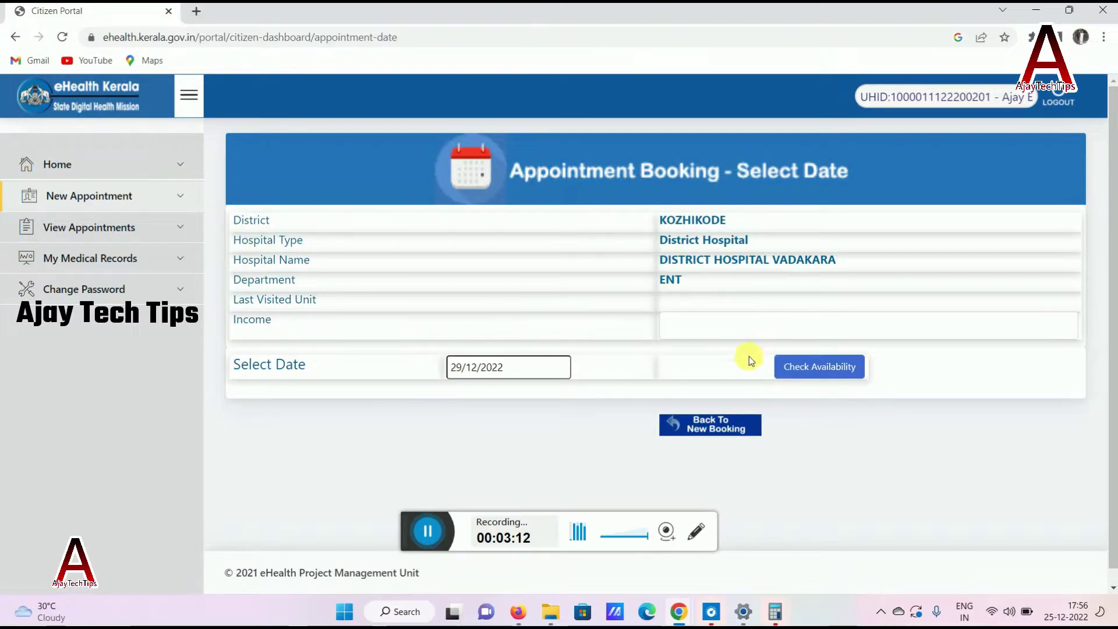
{"action": "left_click", "coordinate": [713, 320]}
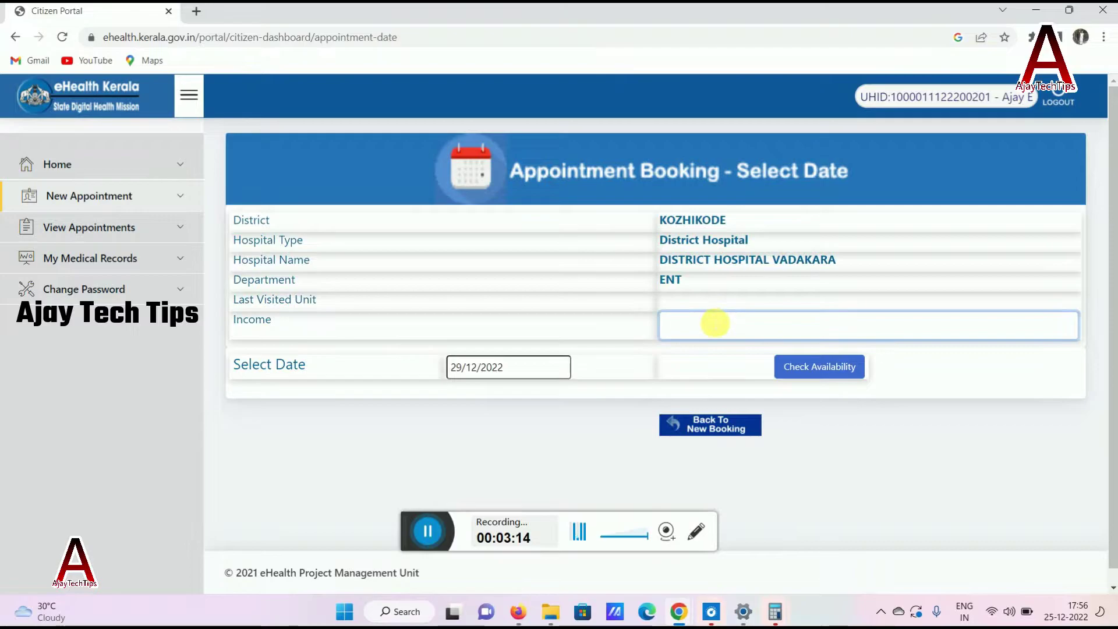
{"action": "type", "text": "2000"}
{"action": "left_click", "coordinate": [798, 363]}
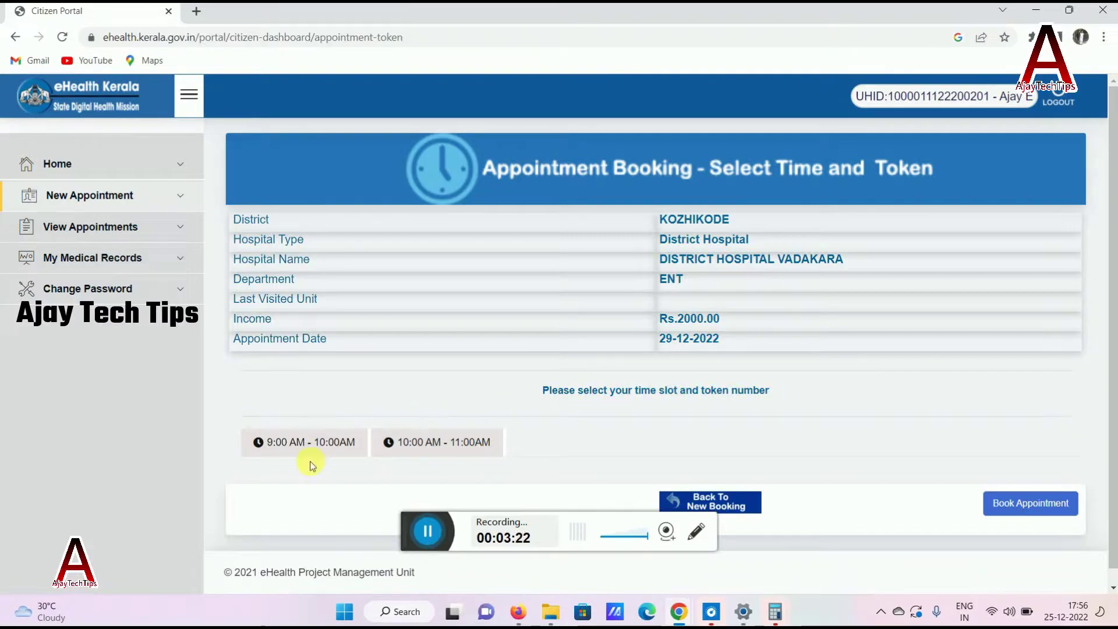
Step: Select the 10:00 AM - 11:00AM time slot with token number 50 and book the appointment
{"action": "left_click", "coordinate": [442, 454]}
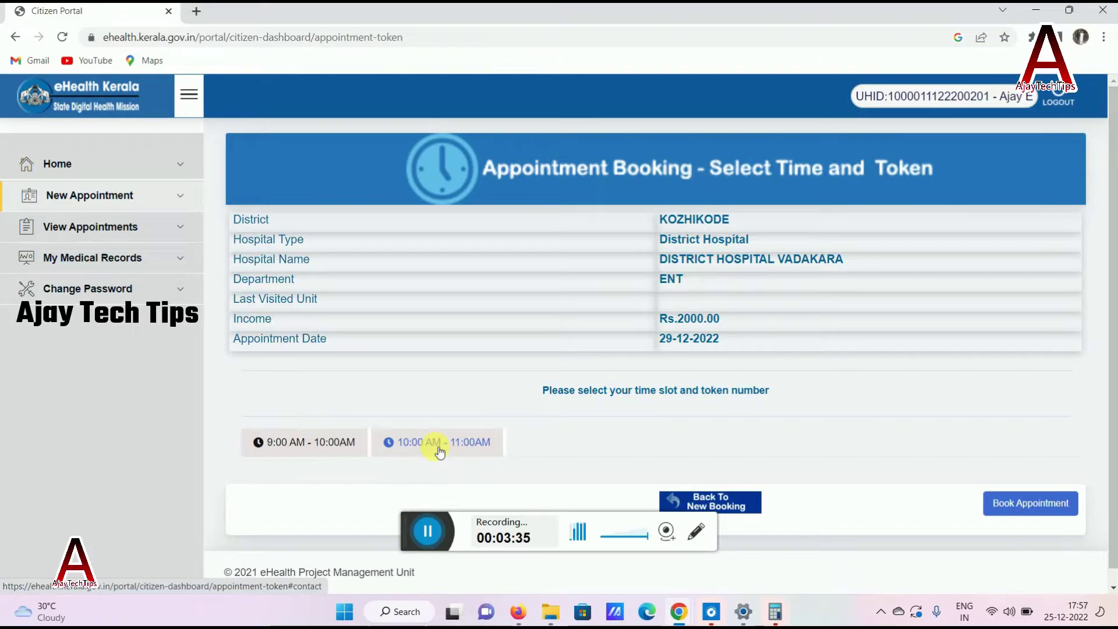
{"action": "left_click", "coordinate": [439, 444]}
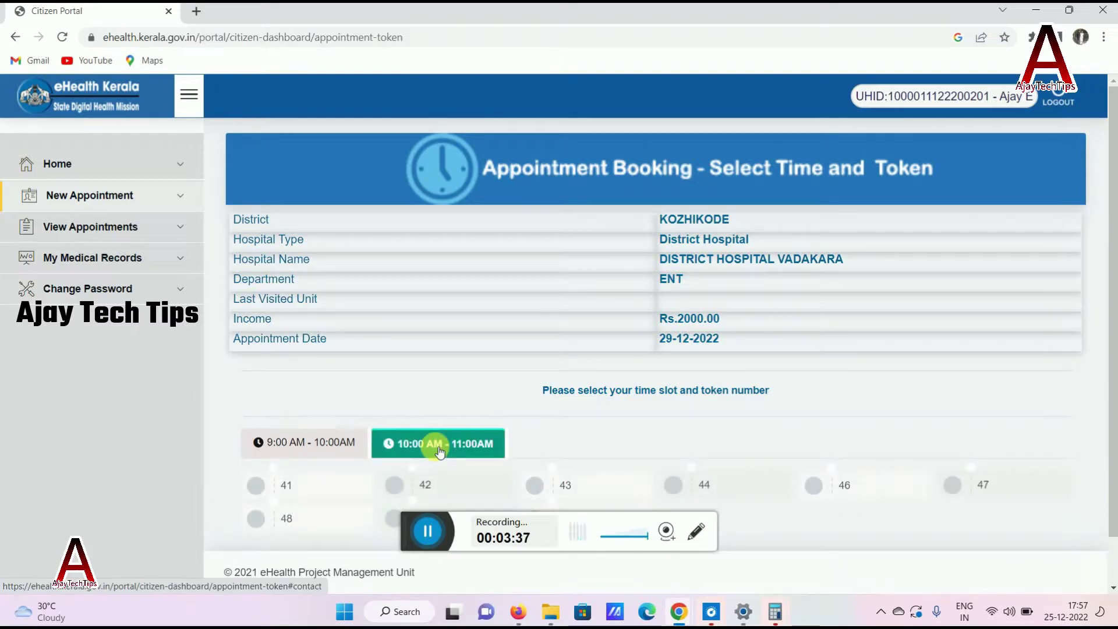
{"action": "scroll", "coordinate": [361, 402], "scroll_direction": "down", "scroll_amount": 1}
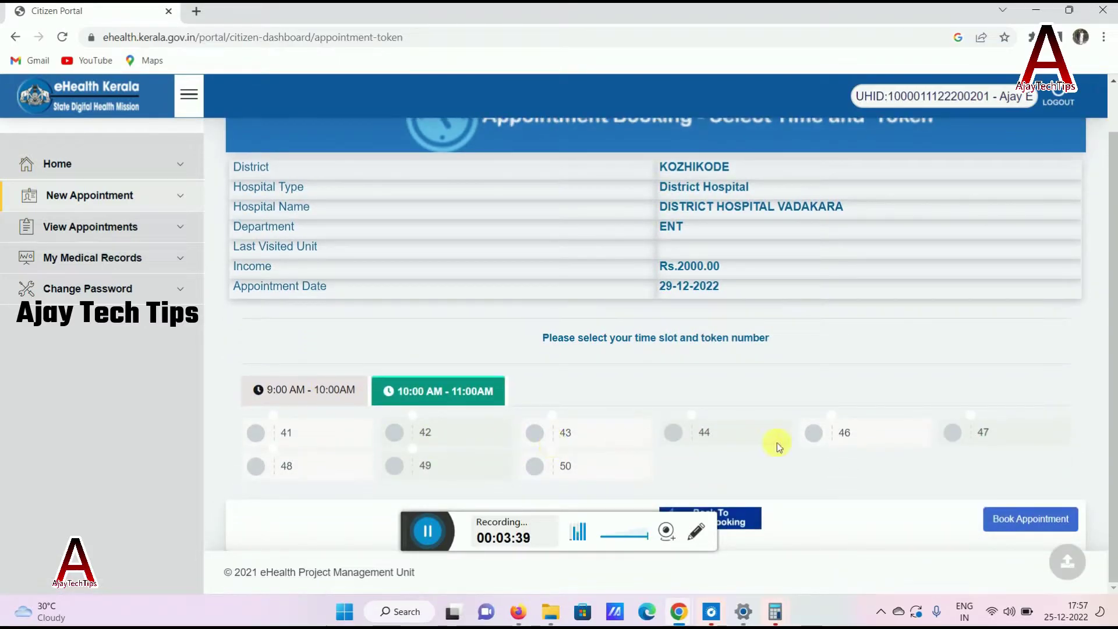
{"action": "left_click", "coordinate": [542, 470]}
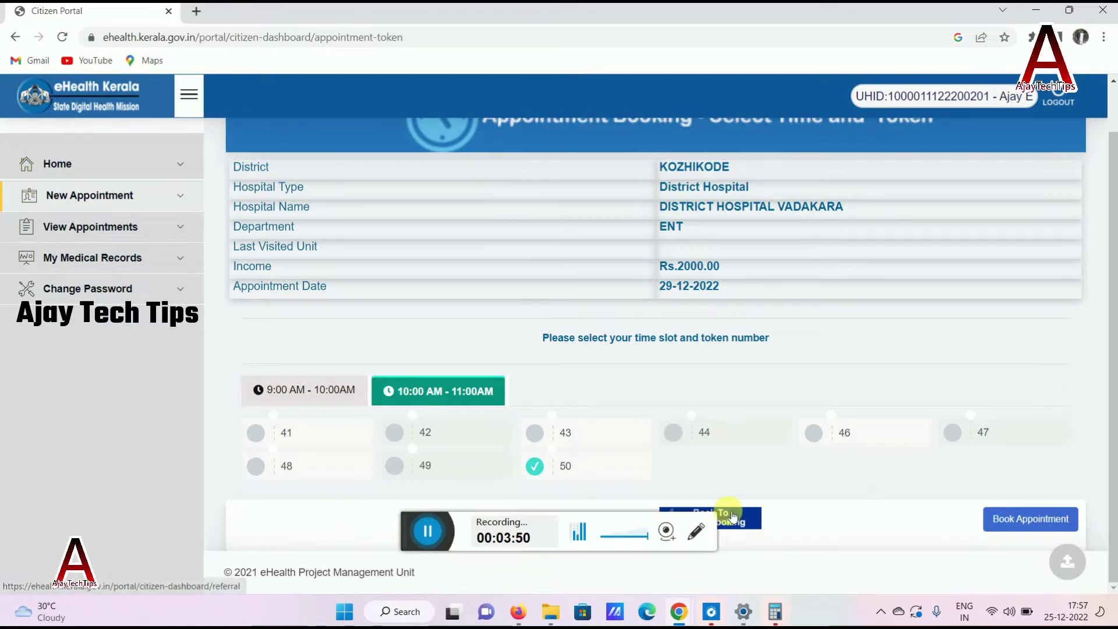
{"action": "left_click", "coordinate": [685, 526]}
{"action": "left_click", "coordinate": [263, 520]}
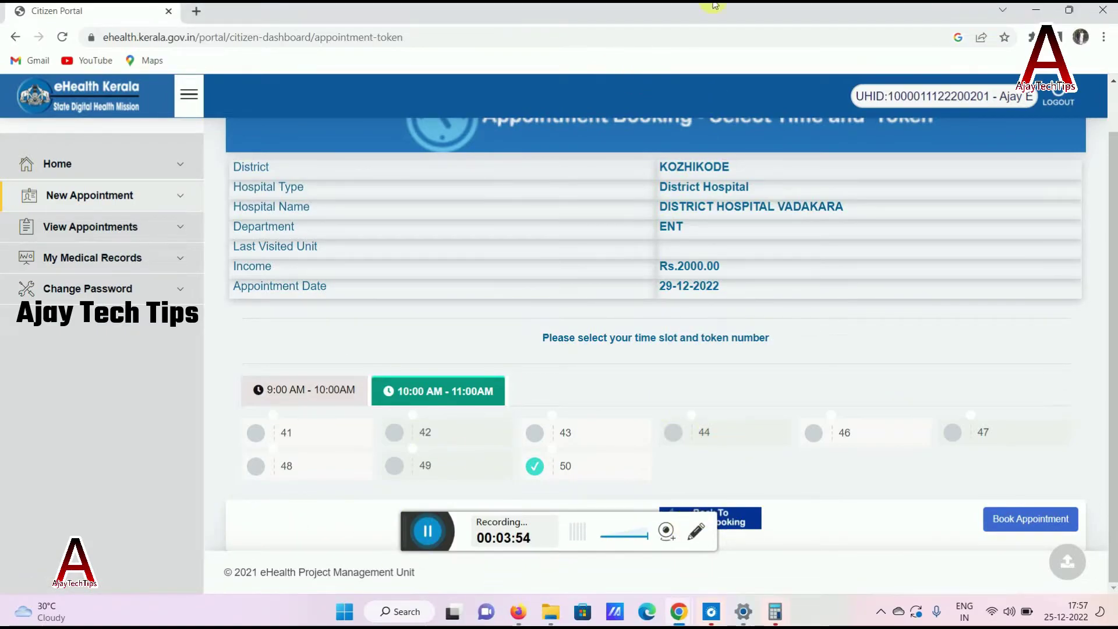
{"action": "left_click", "coordinate": [1015, 531]}
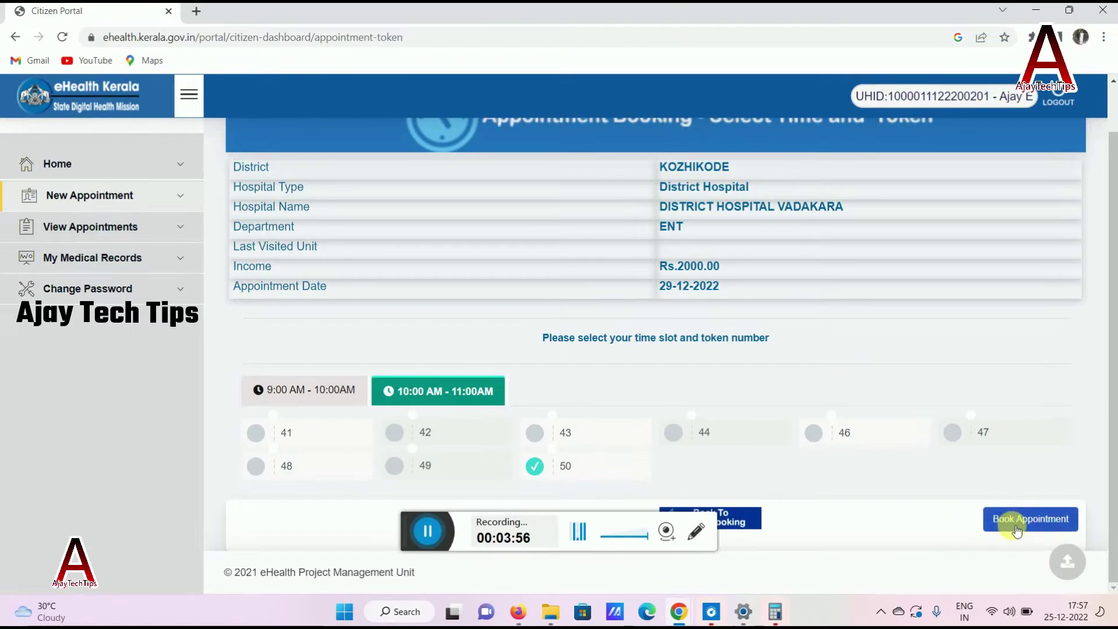